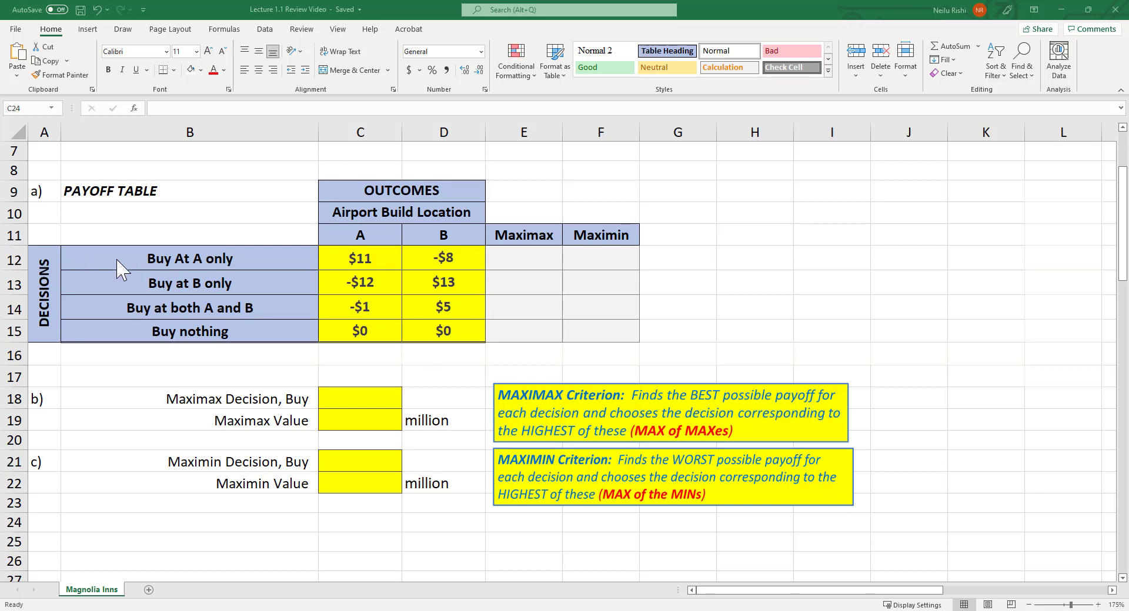
Calculate the best payoff for buying at A only in E12 with =MAX(C12:D12)
click(505, 259)
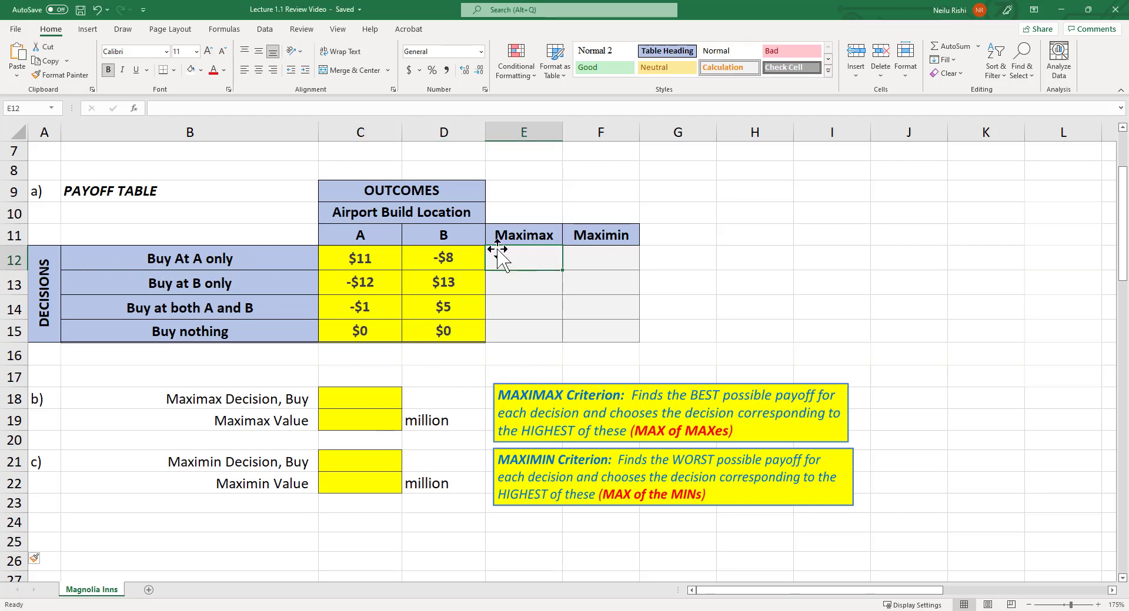
text(=max()
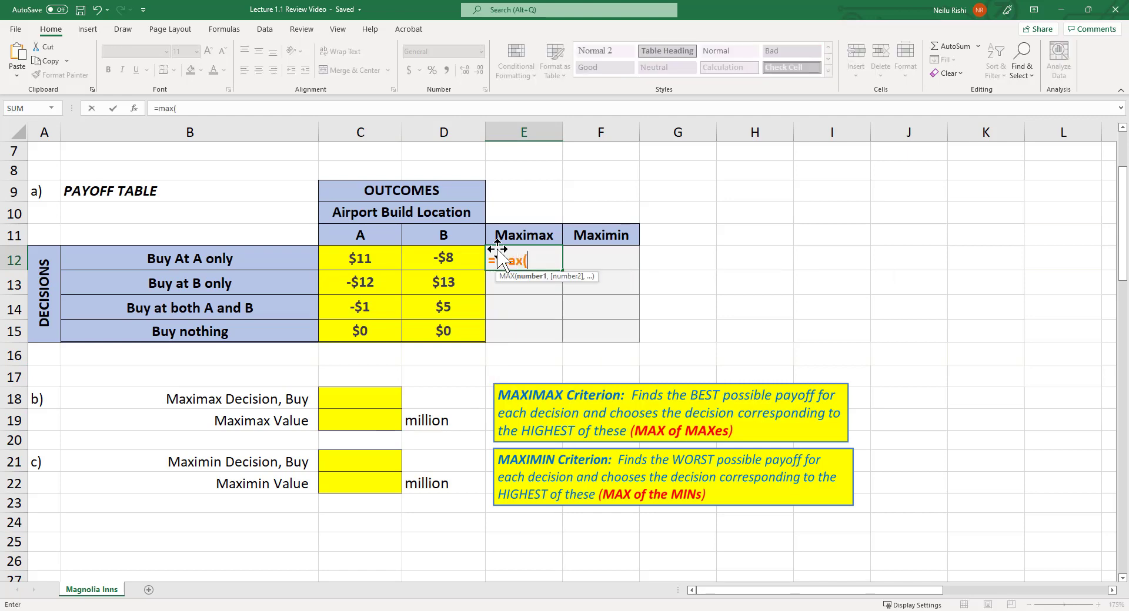
drag(392, 259, 424, 260)
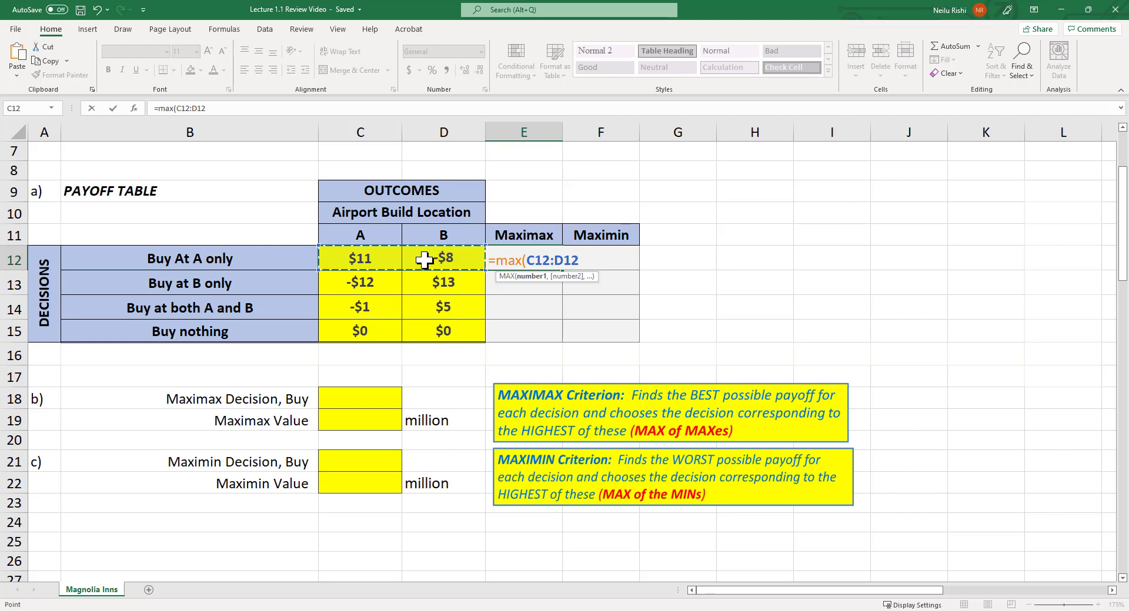
key(Return)
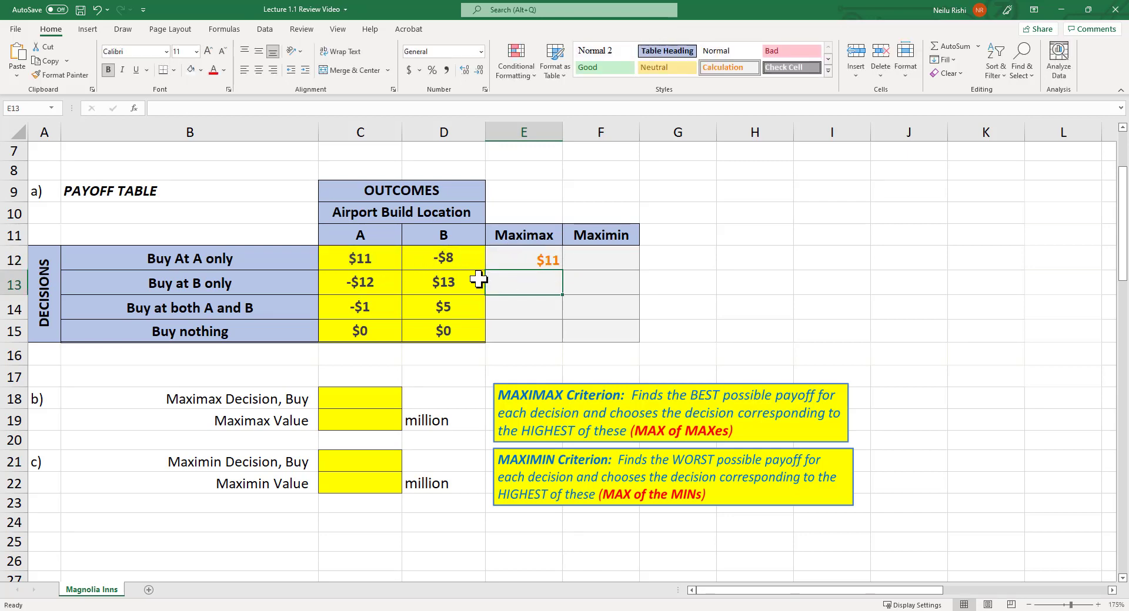
Calculate the best payoff for buying at B only in E13 with =MAX(C13:D13)
text(=)
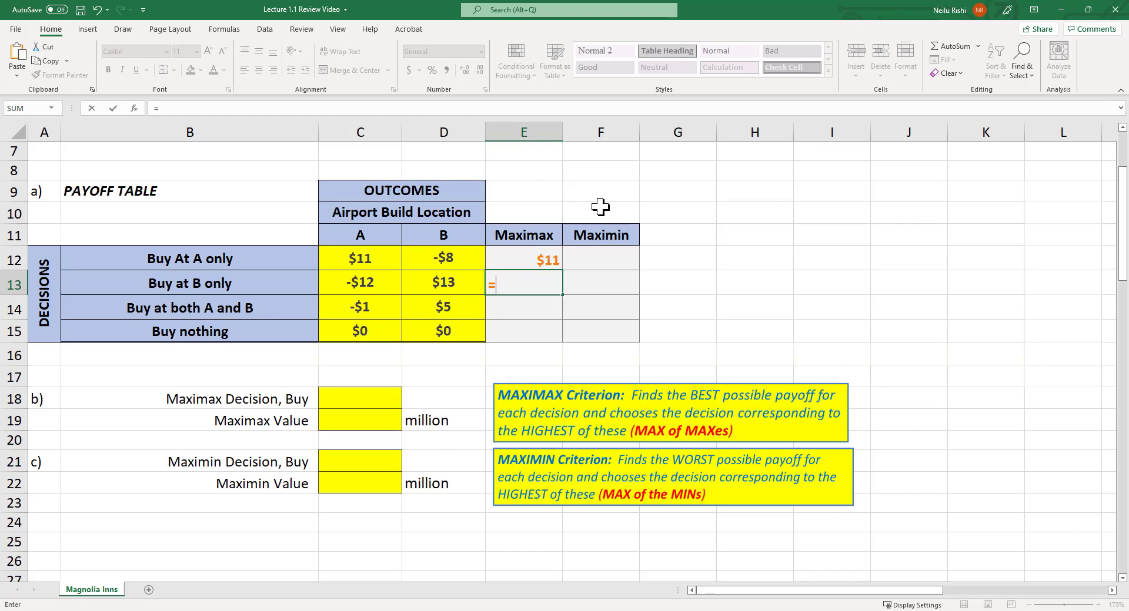
text(max()
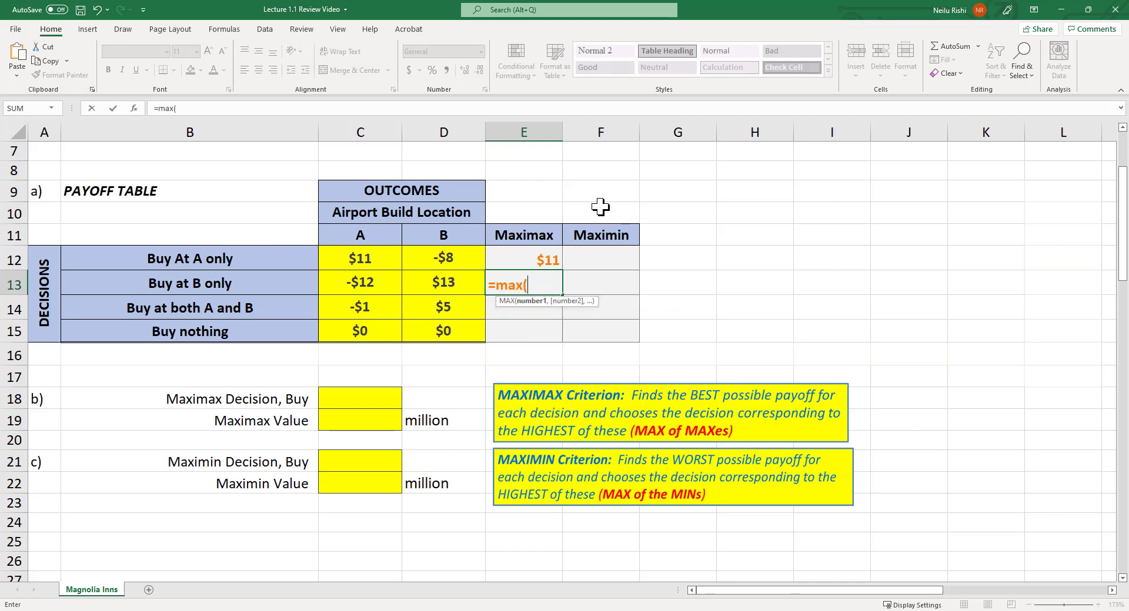
drag(390, 283, 418, 283)
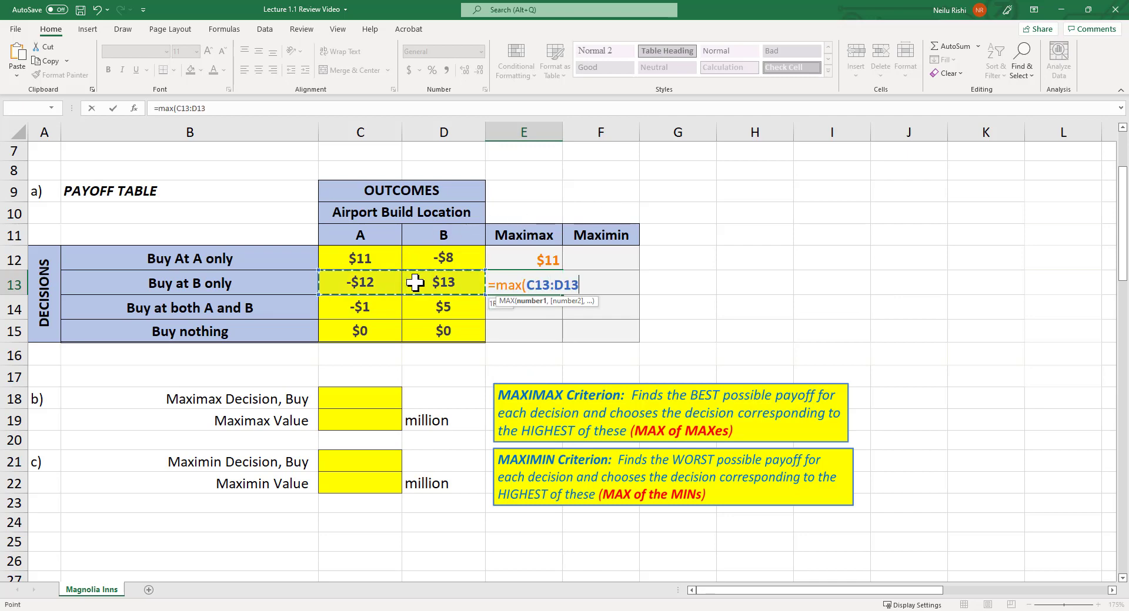
text())
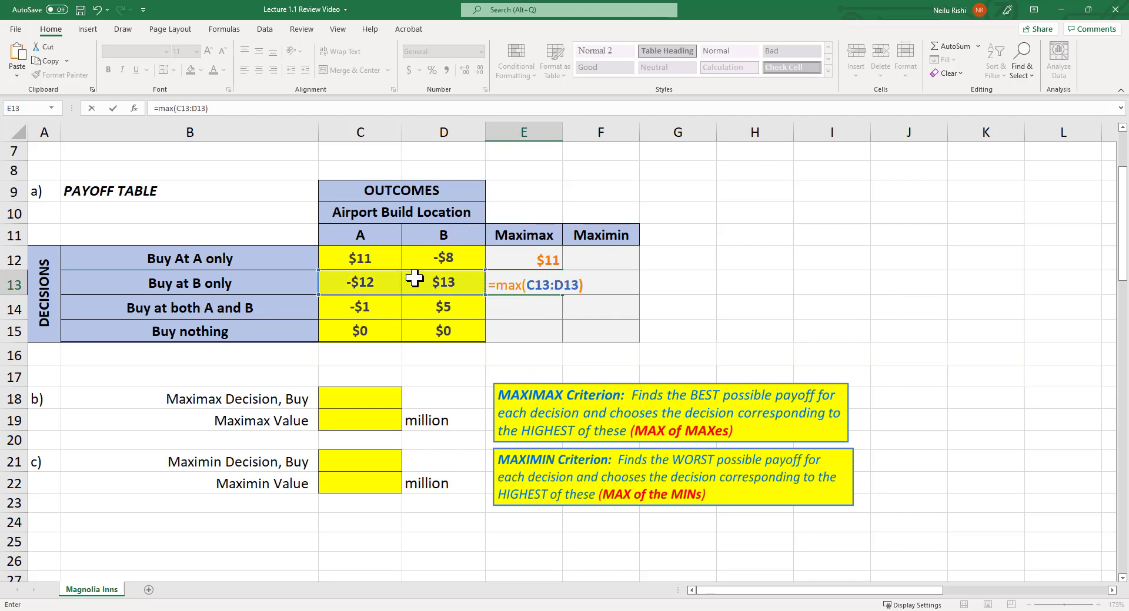
key(Return)
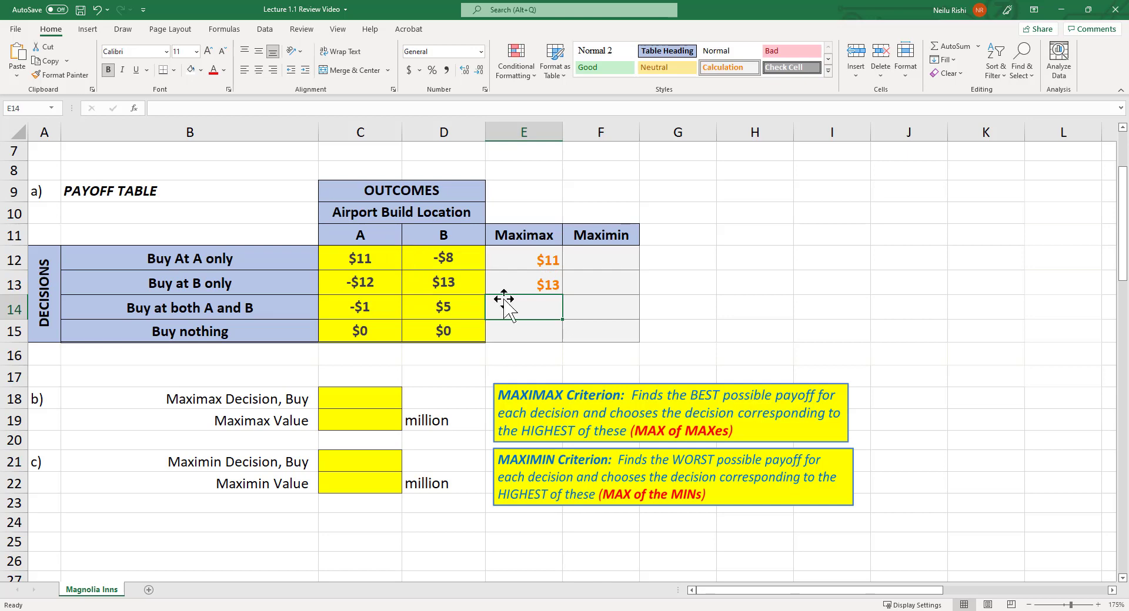
Copy the E13 formula down through E15 and check the cell references in the copied Maximax formulas
click(515, 285)
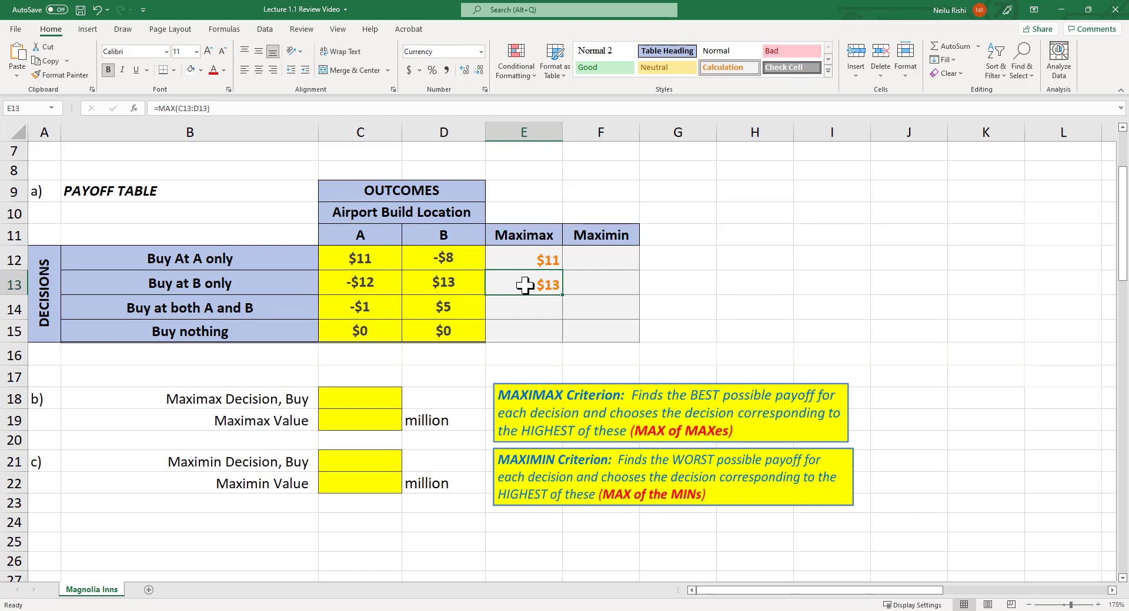
double_click(544, 284)
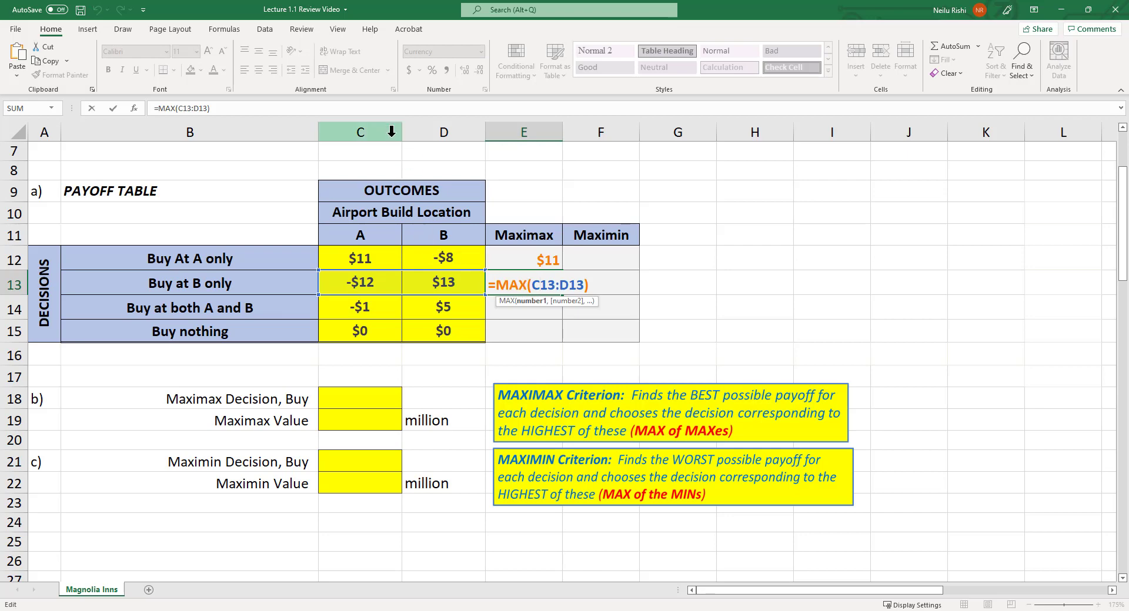
key(Escape)
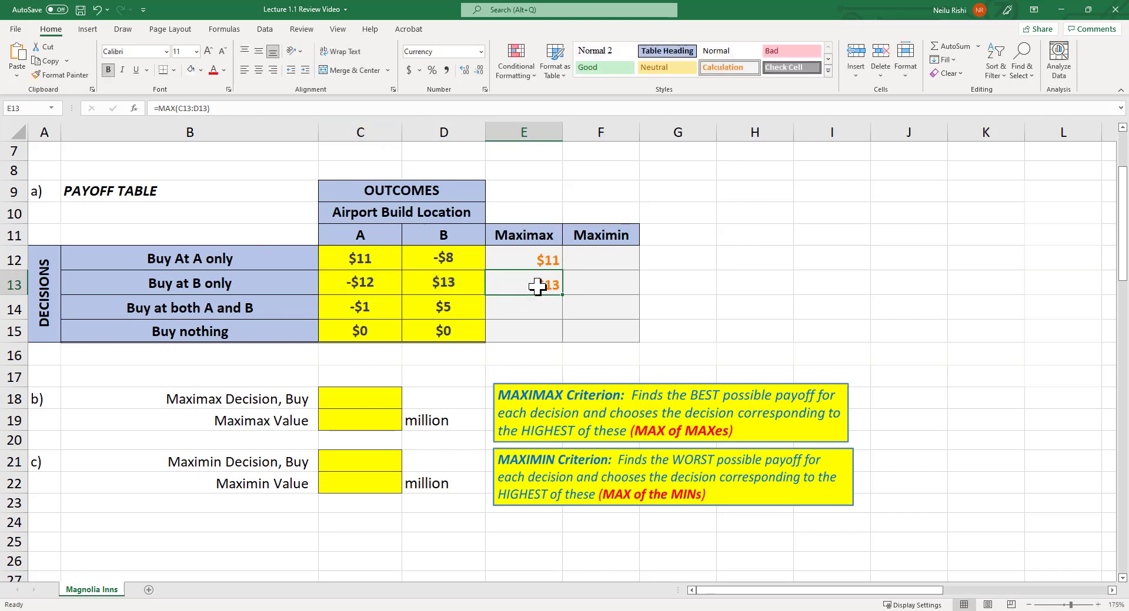
drag(562, 294, 566, 343)
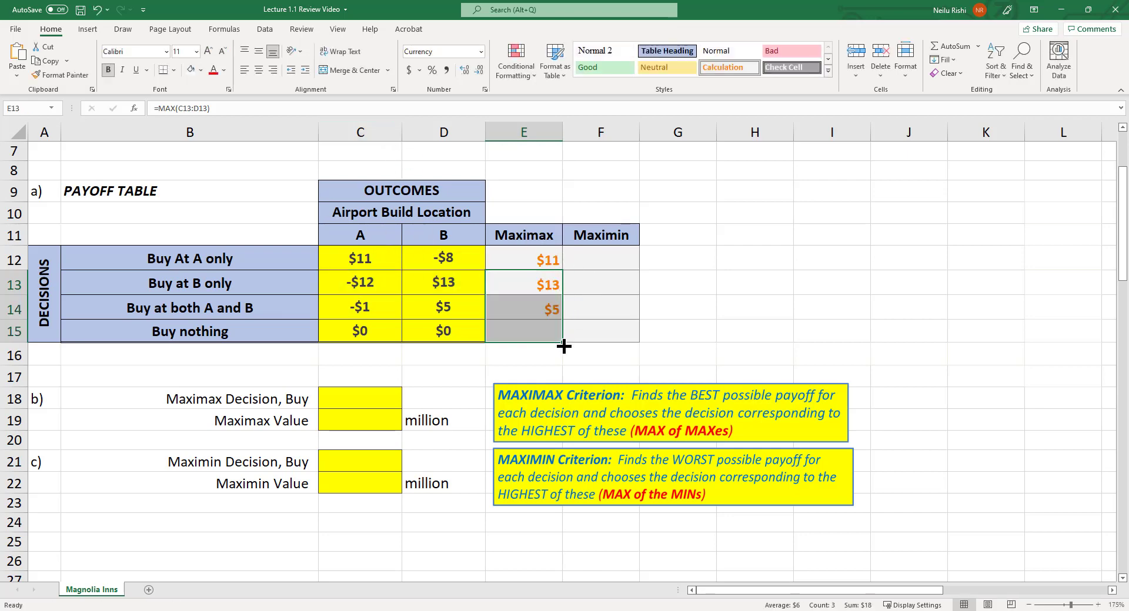
double_click(530, 328)
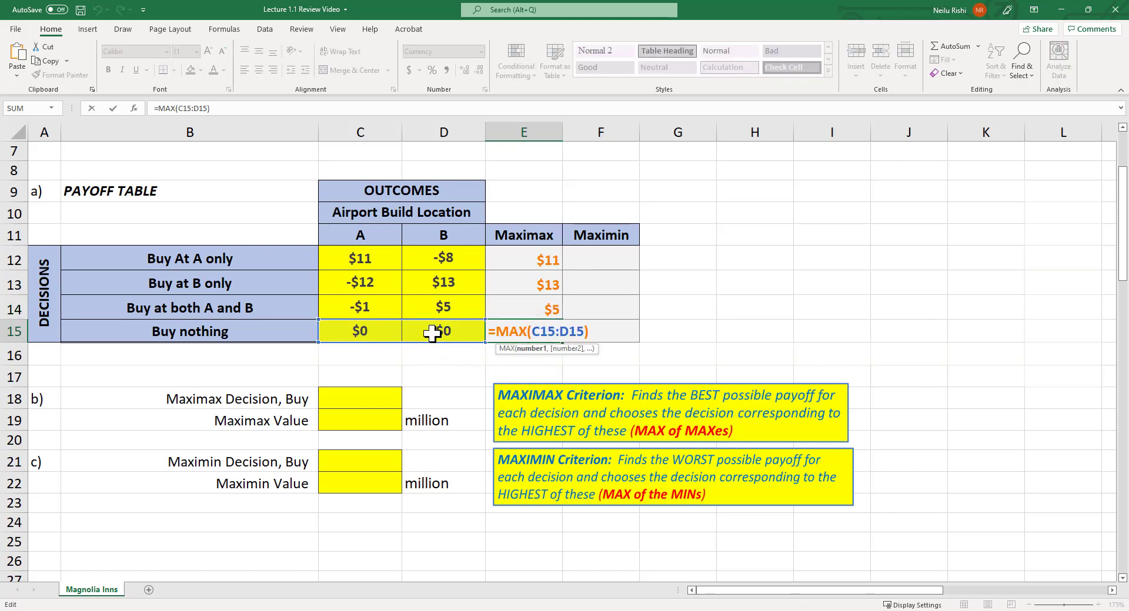
key(Escape)
double_click(509, 309)
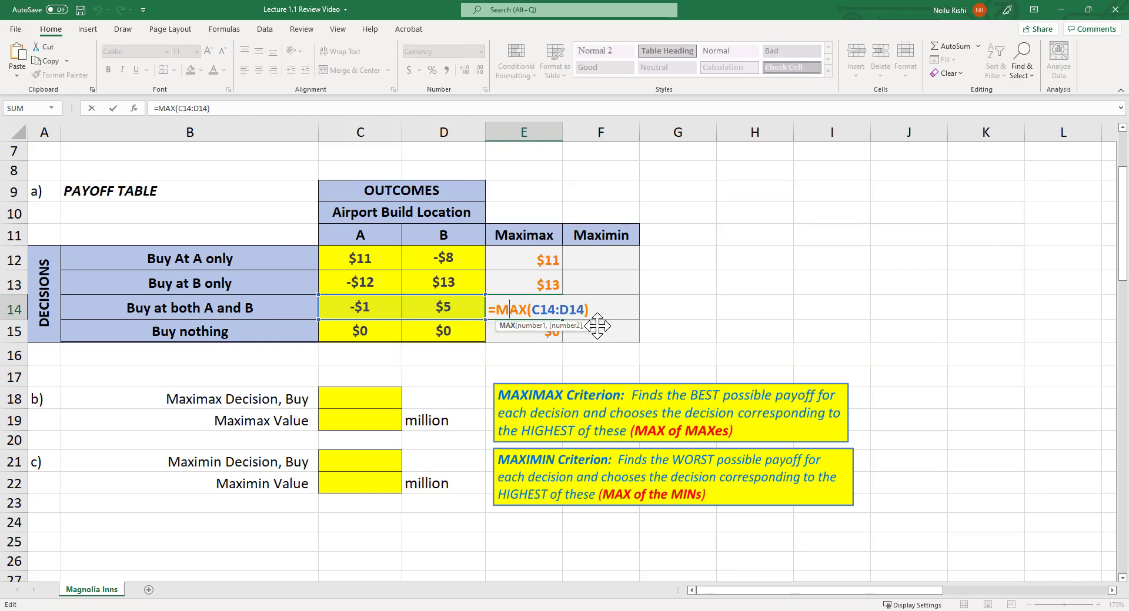
key(Escape)
Center the Maximax values in E12:E15 and check the formula in E12
click(538, 275)
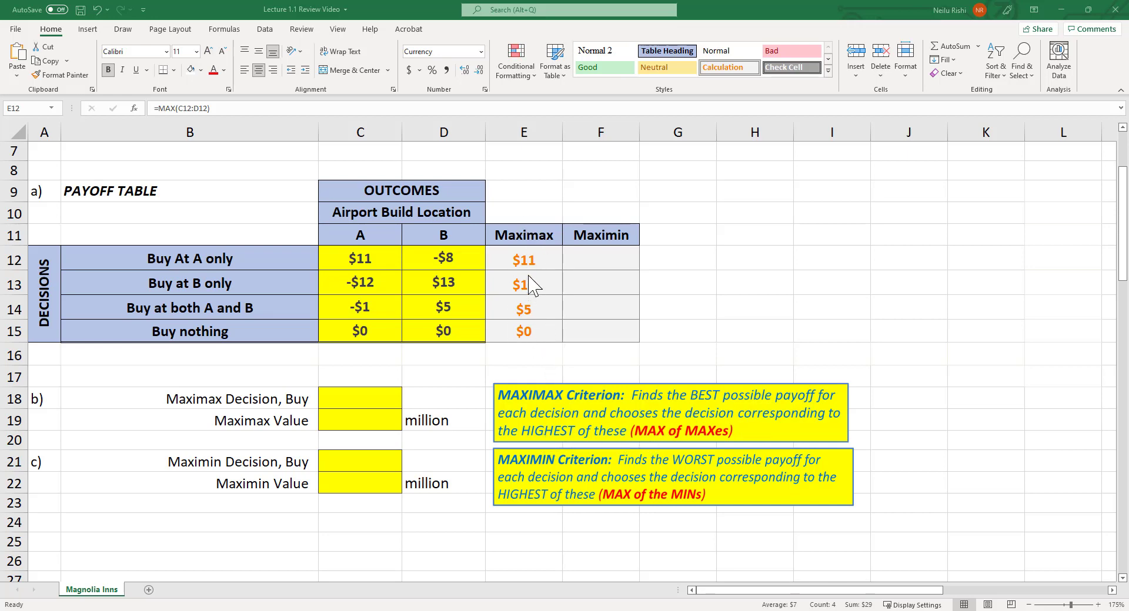
key(F2)
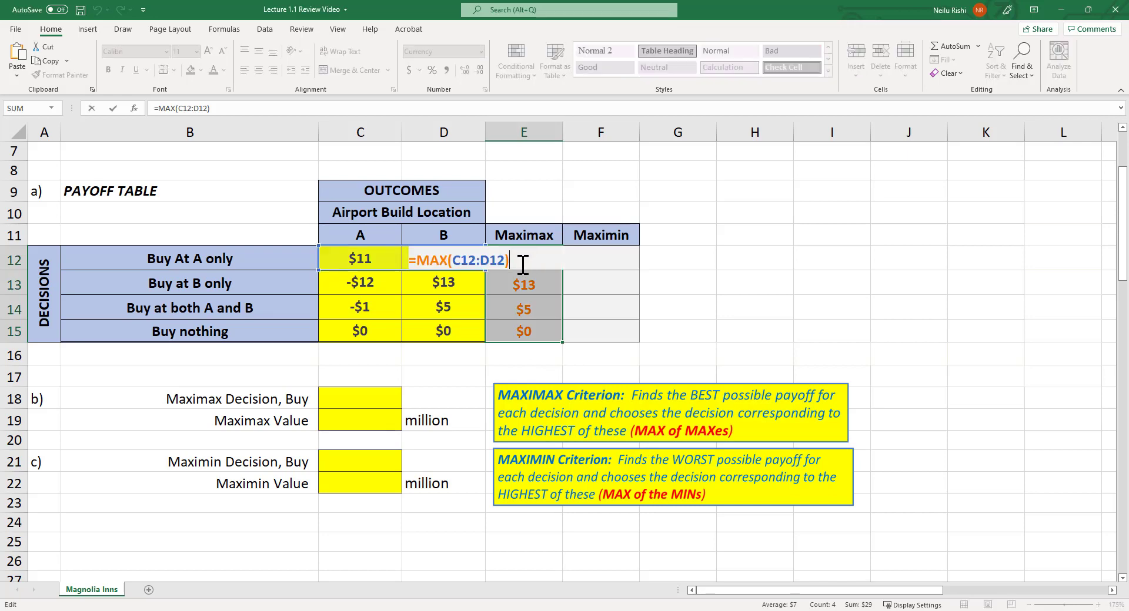
click(514, 333)
Find the highest Maximax payoff in E16, below the column, with =MAX(E12:E15)
click(553, 354)
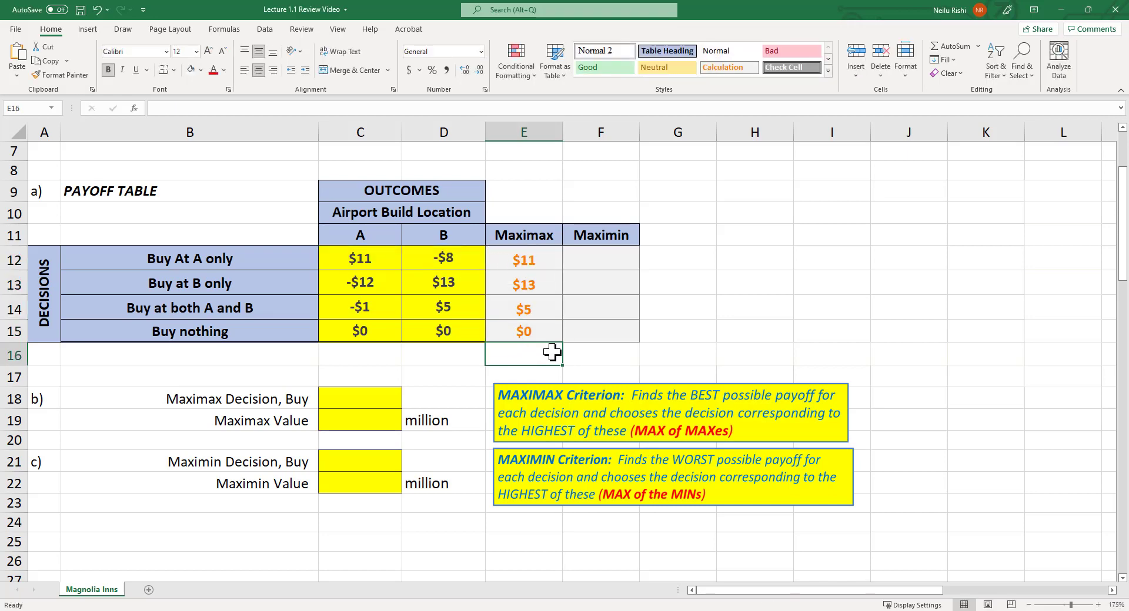
text(=max()
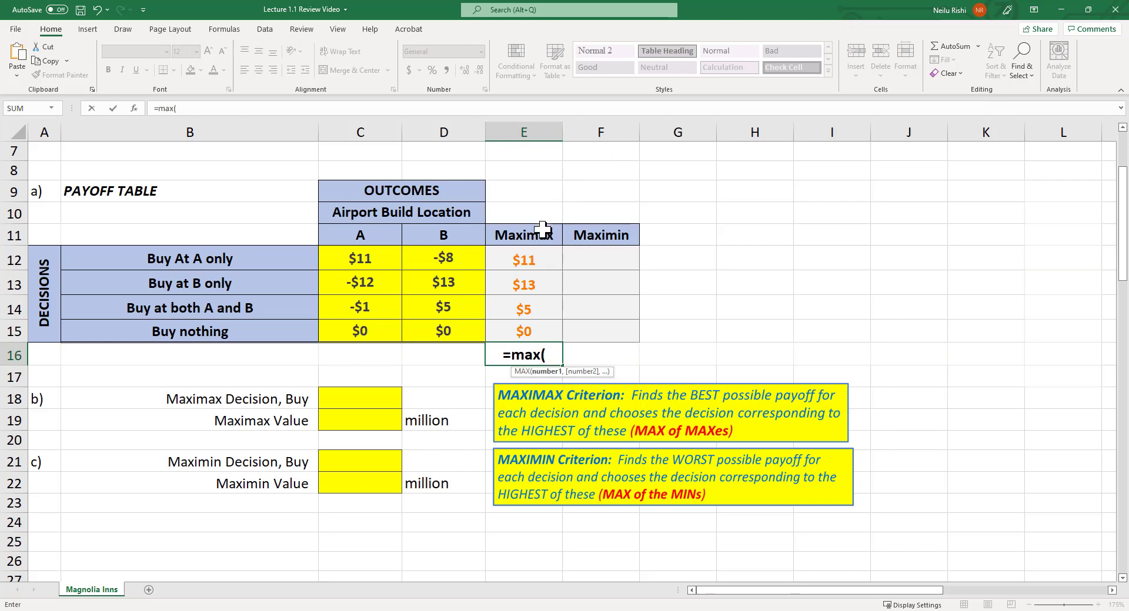
drag(538, 259, 536, 332)
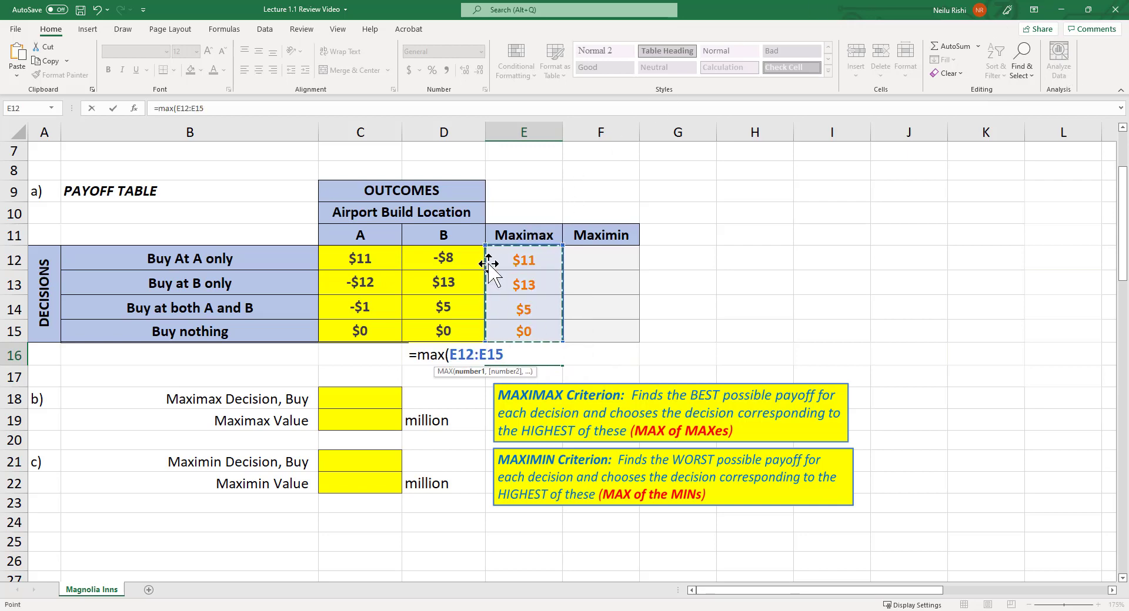
text())
key(Return)
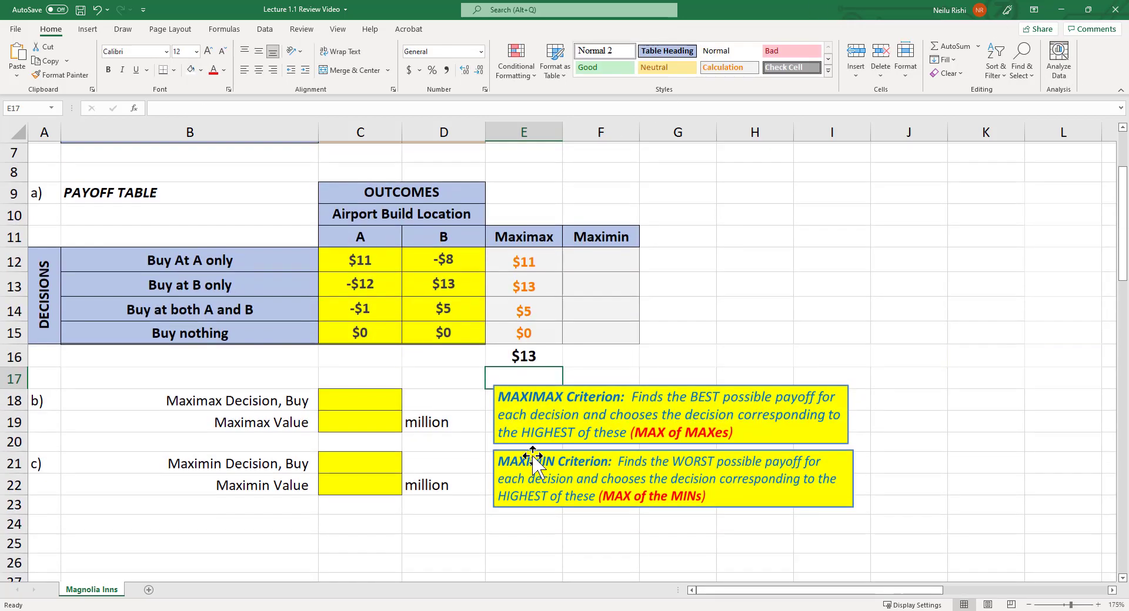
Identify the row with the highest Maximax payoff and set the Maximax decision in C18 to =B13
click(518, 350)
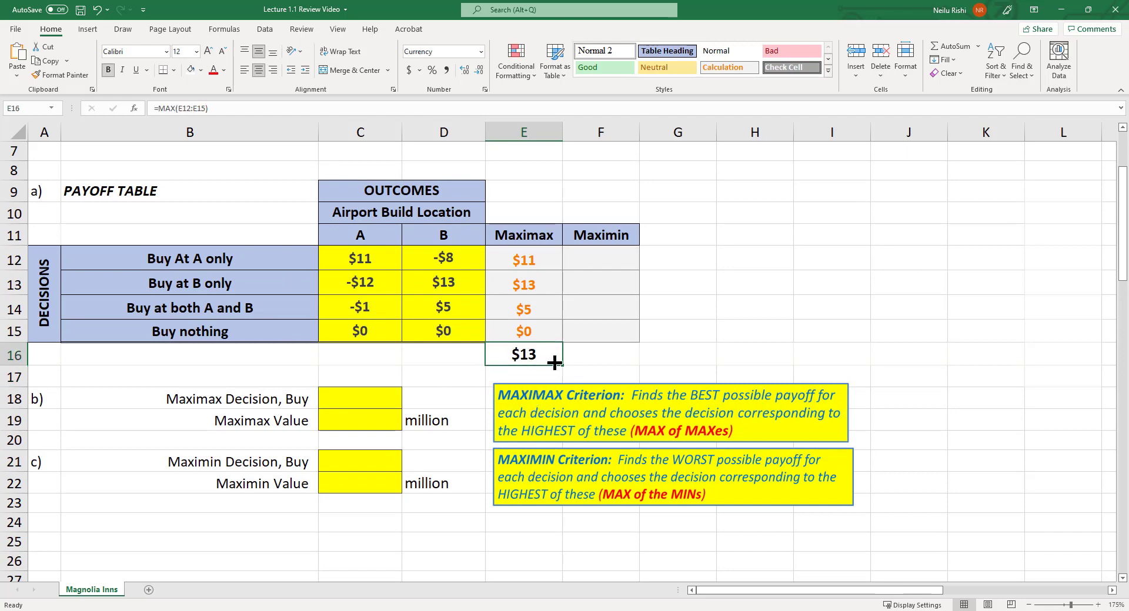
drag(535, 285, 134, 292)
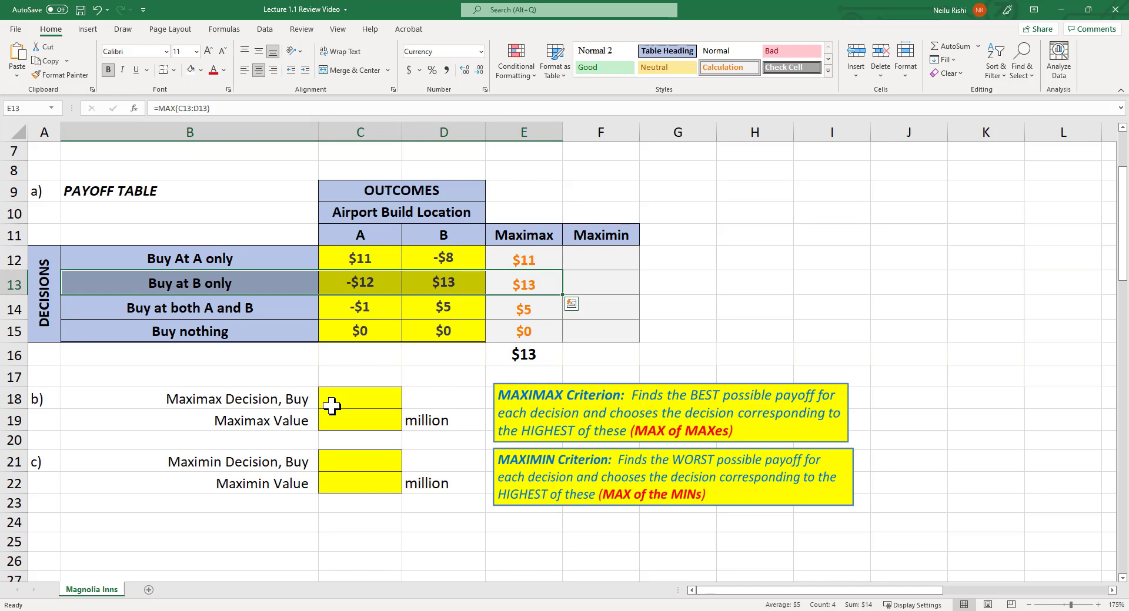
click(332, 405)
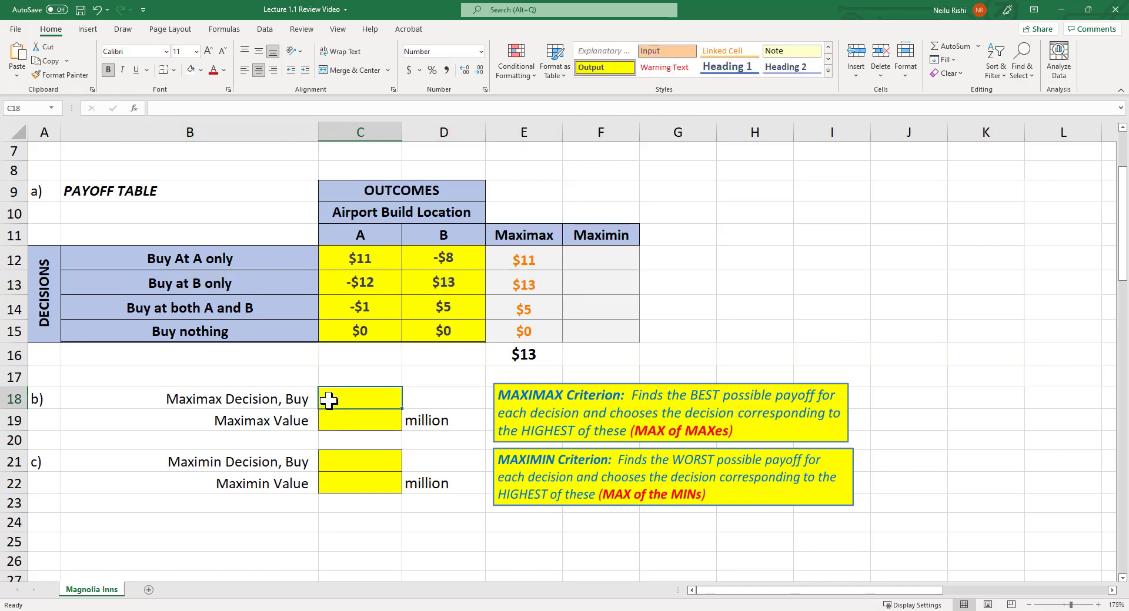
text(=)
click(192, 260)
click(191, 283)
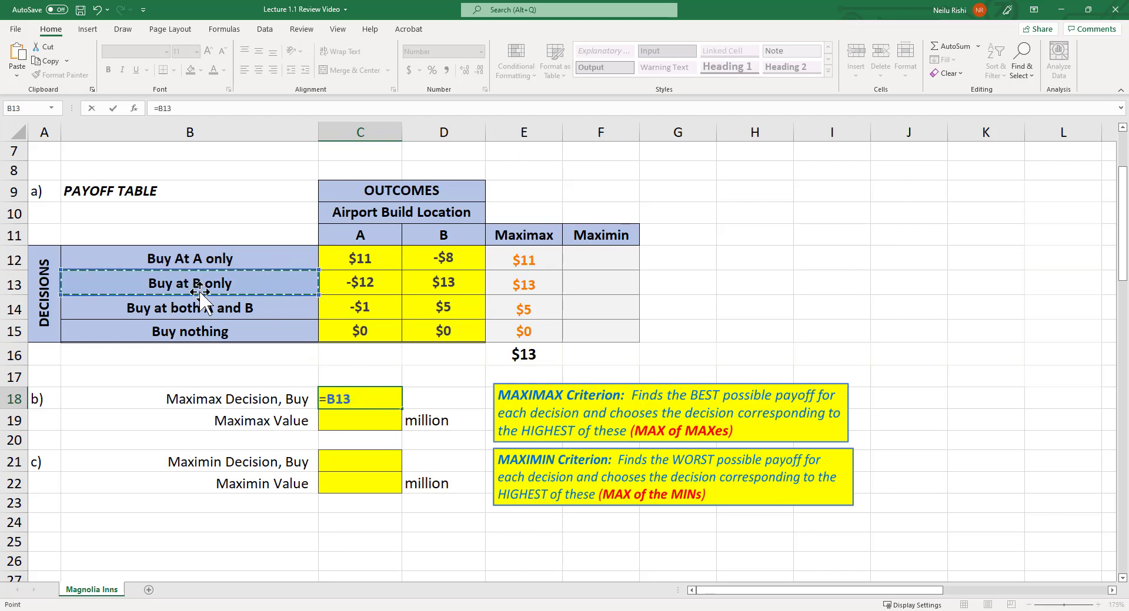
key(Return)
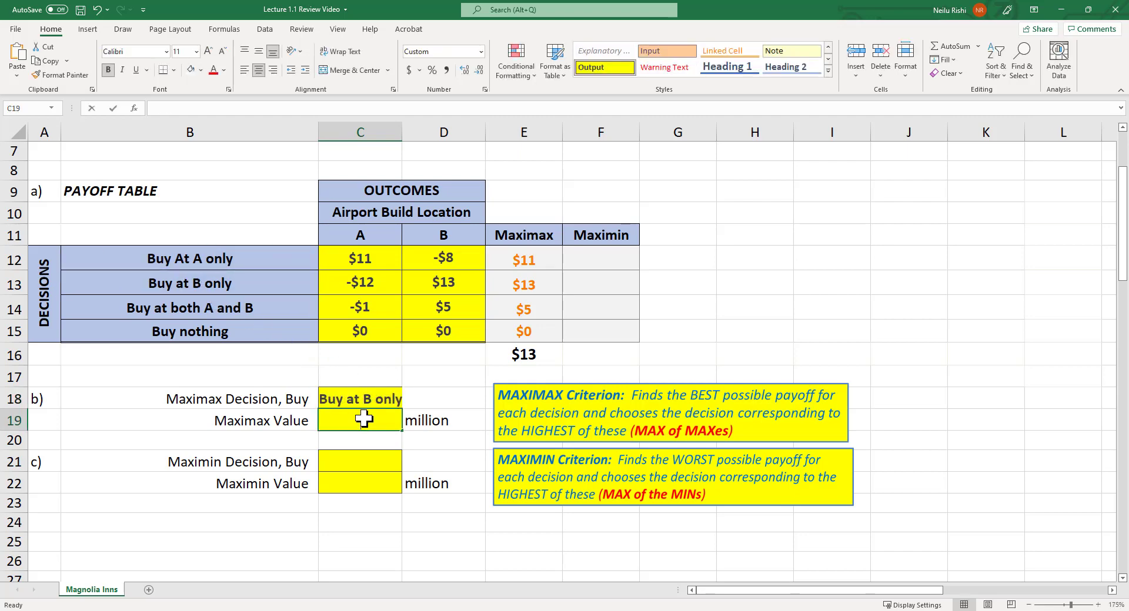
Set the Maximax value in C19 to =E16
text(=)
click(524, 355)
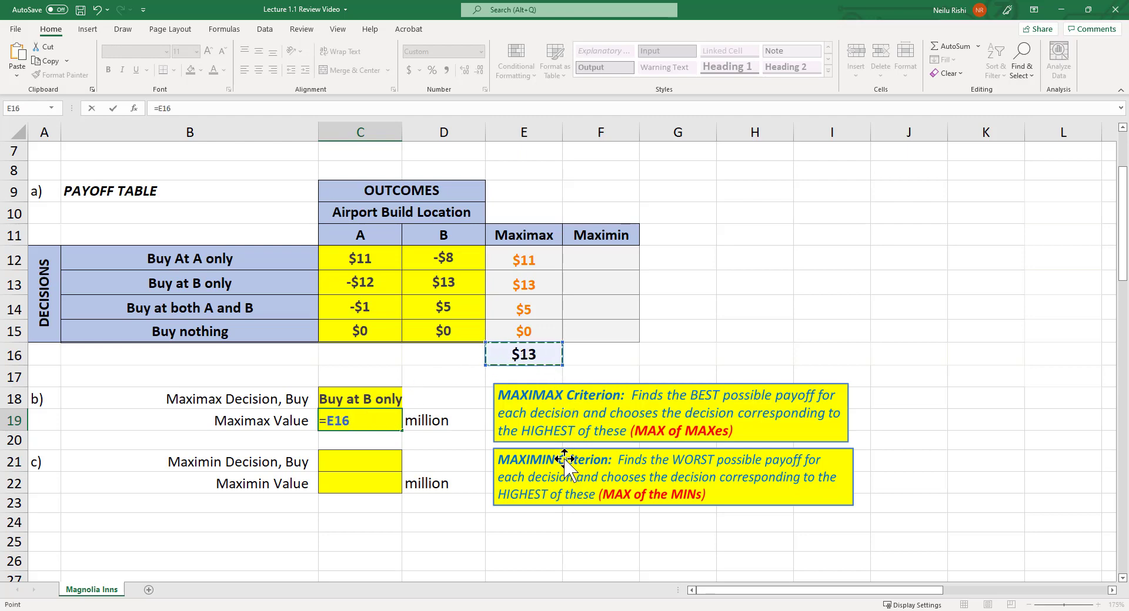
key(Return)
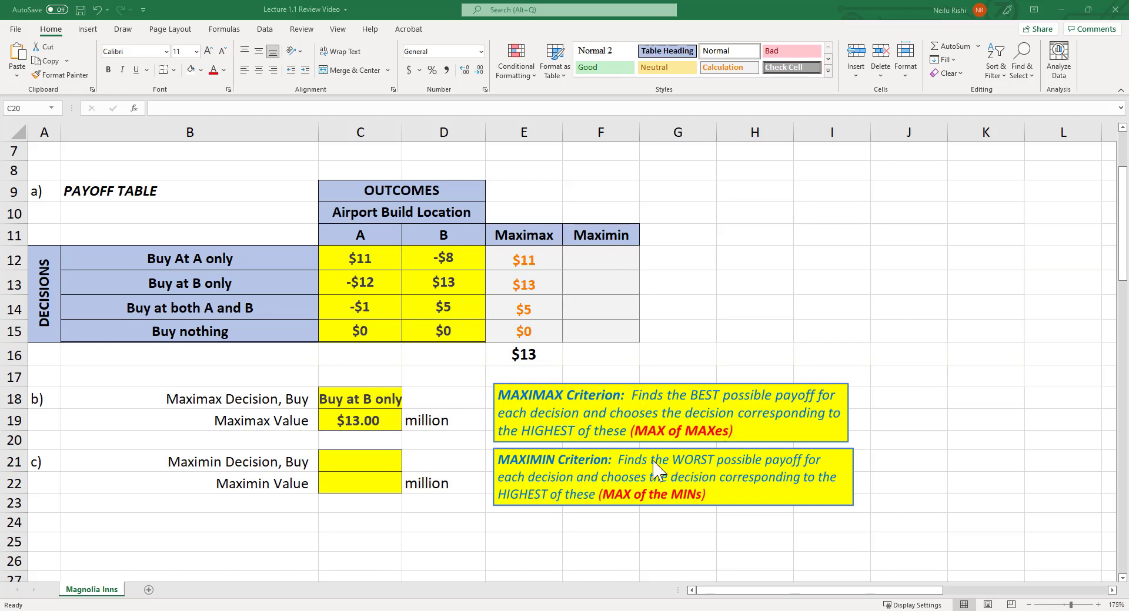
Calculate the worst payoff for buying at A only in F12 with =MIN(C12:D12)
click(582, 254)
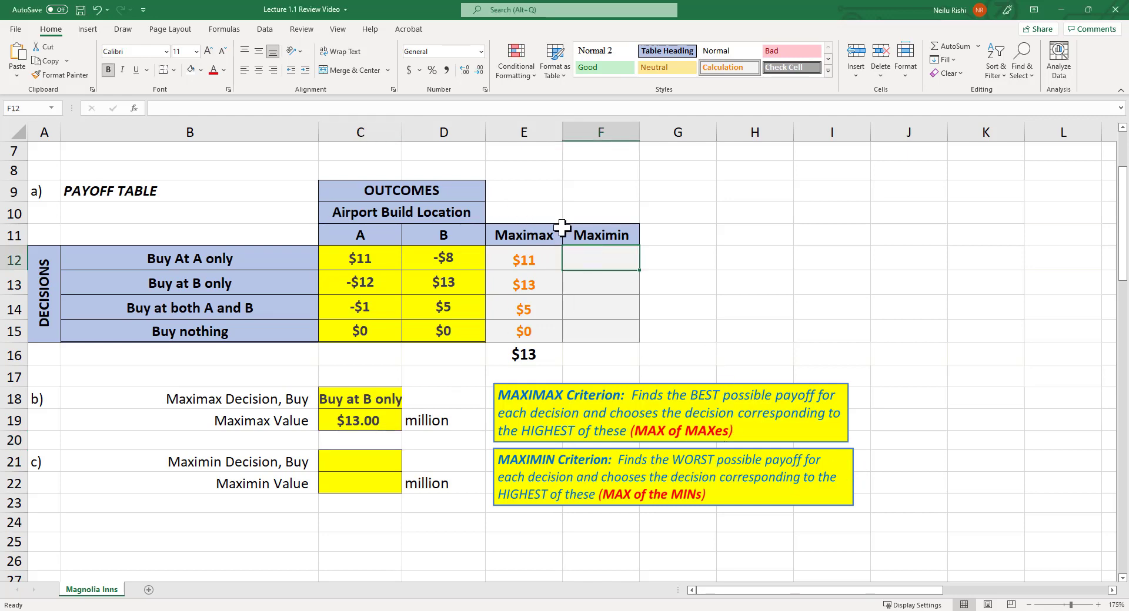
text(=min)
key(Tab)
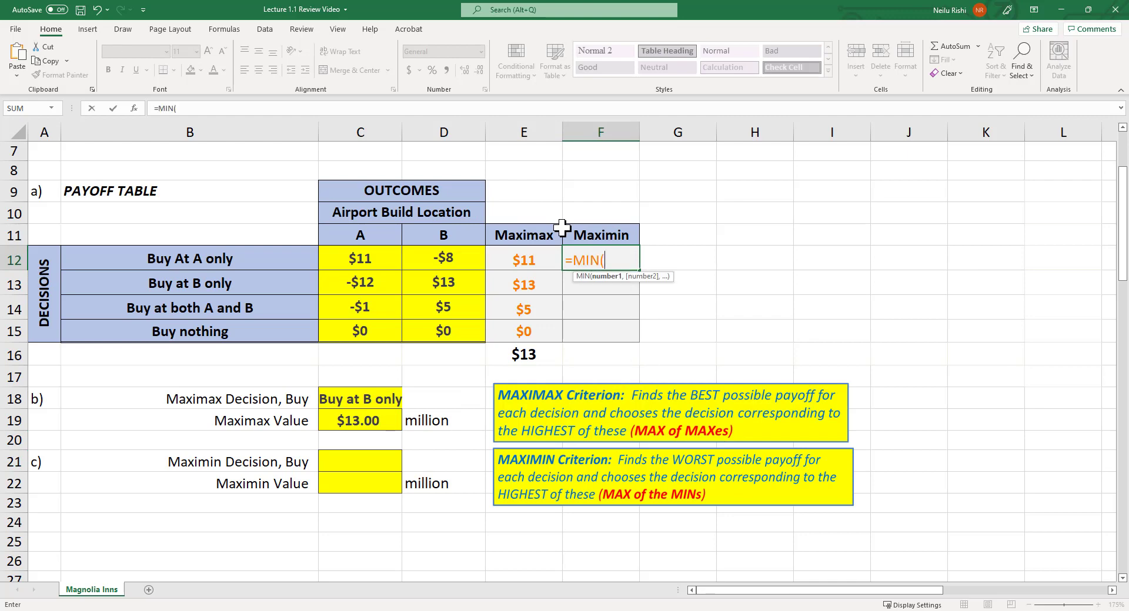
drag(359, 259, 431, 264)
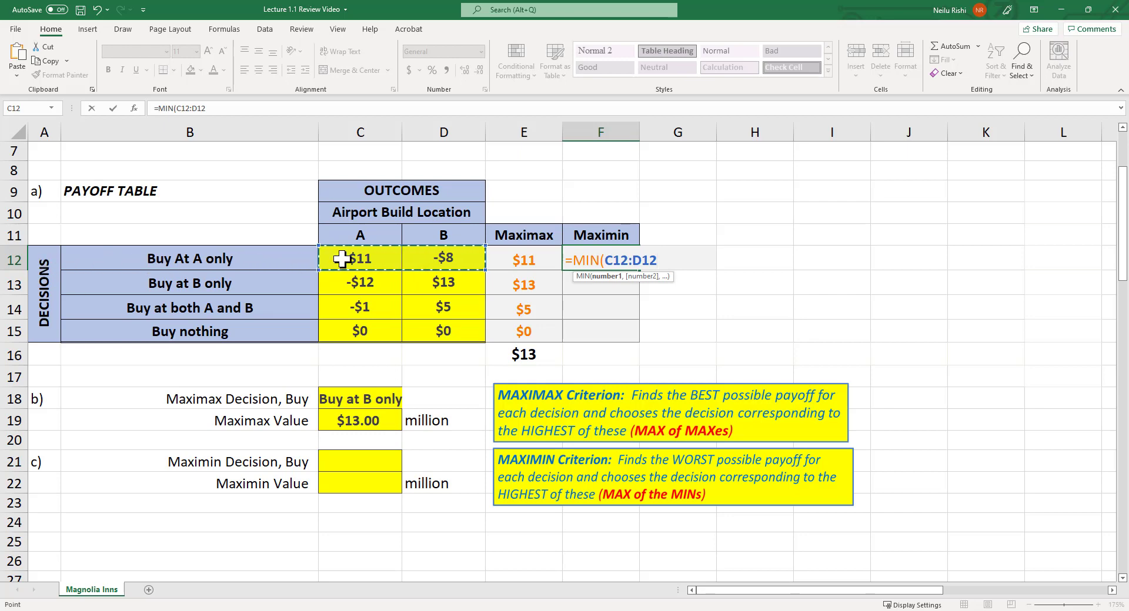
drag(352, 259, 426, 259)
key(Return)
Copy the F12 formula down through F15 and check the copied Maximin formulas in F13 and F14
click(614, 261)
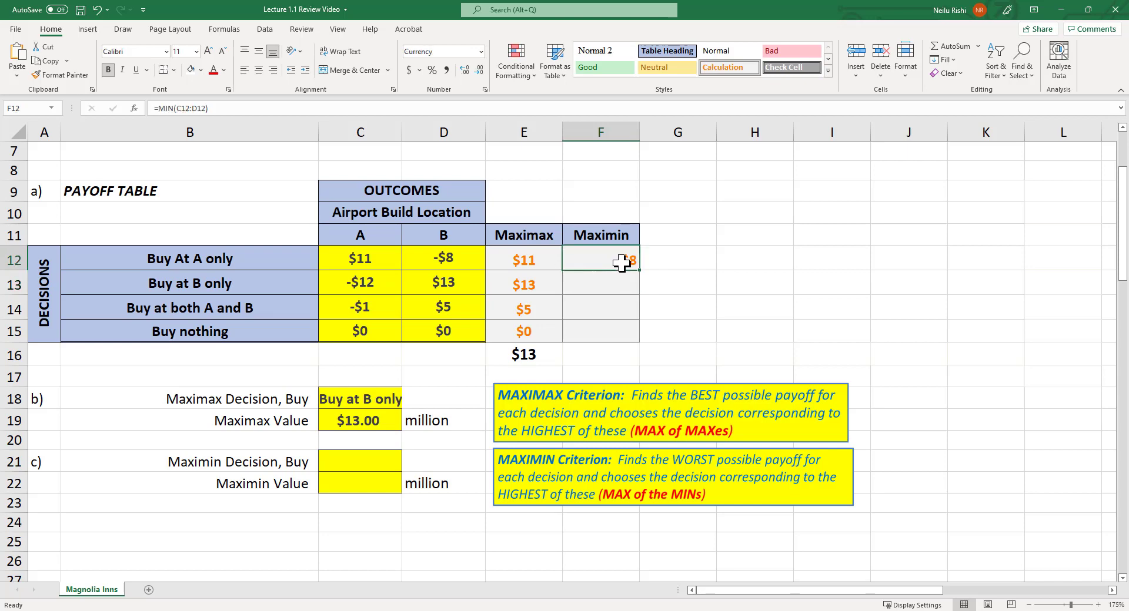
drag(636, 271, 634, 336)
double_click(600, 283)
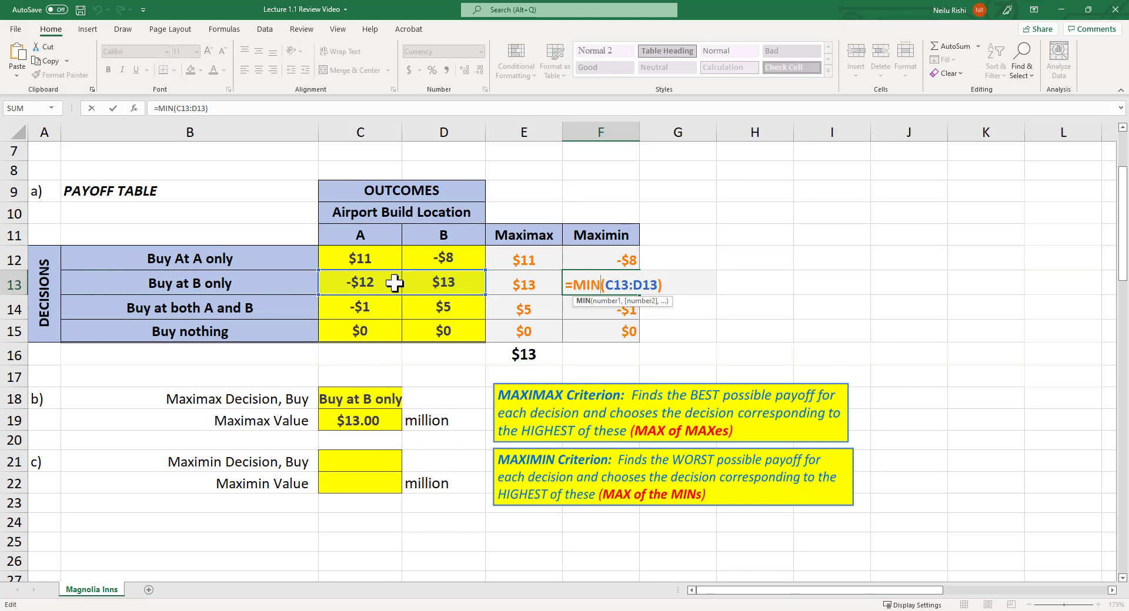
key(Return)
double_click(587, 309)
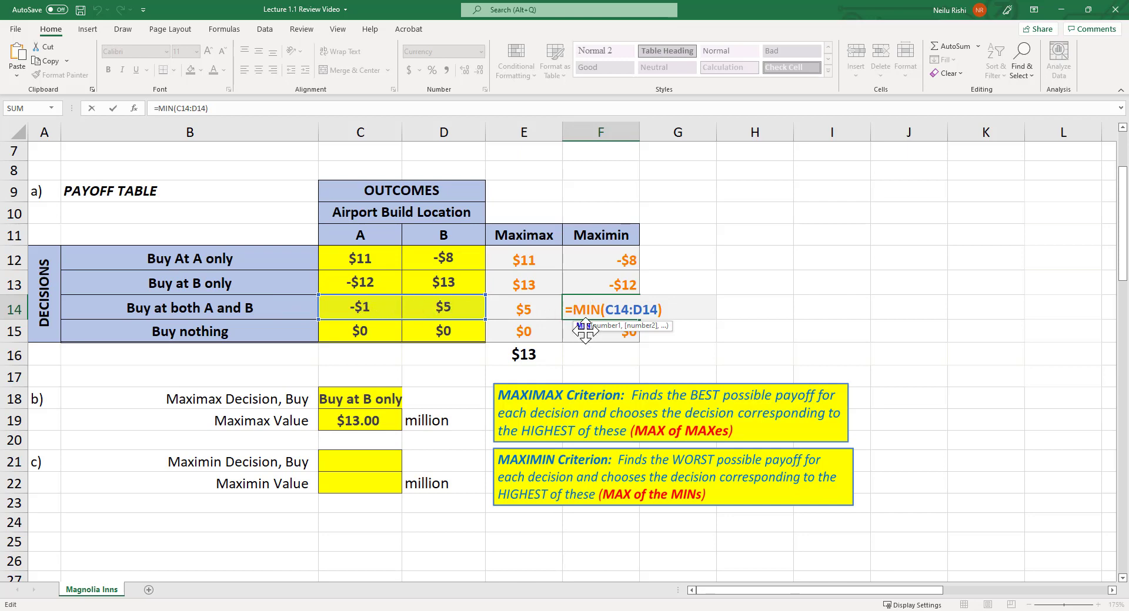
key(Return)
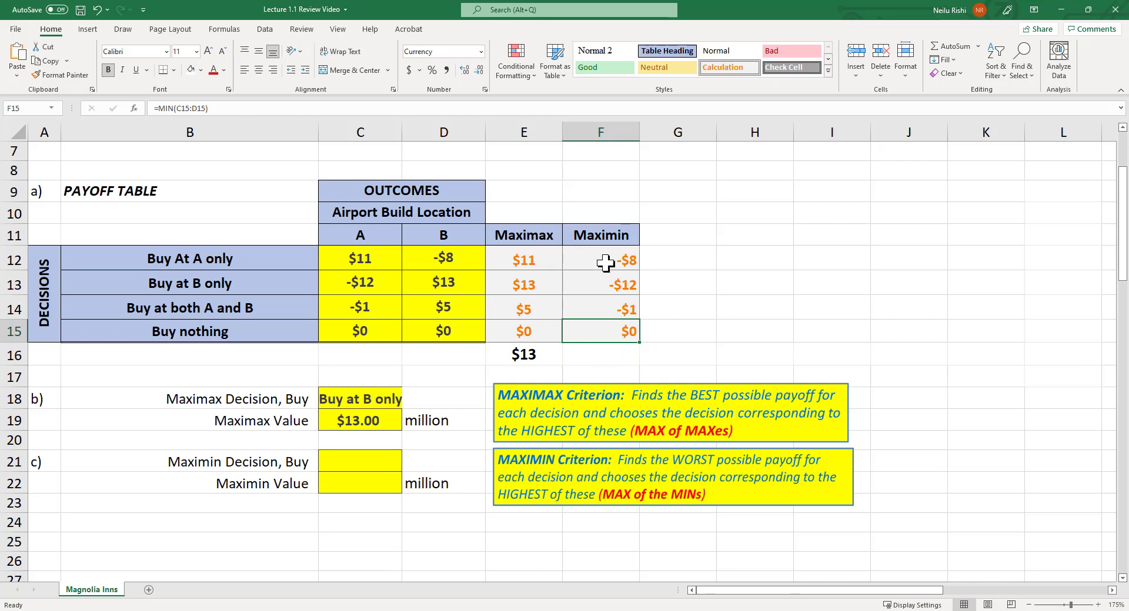
Calculate the highest of the worst payoffs in F16 with =MAX(F12:F15)
drag(602, 259, 603, 335)
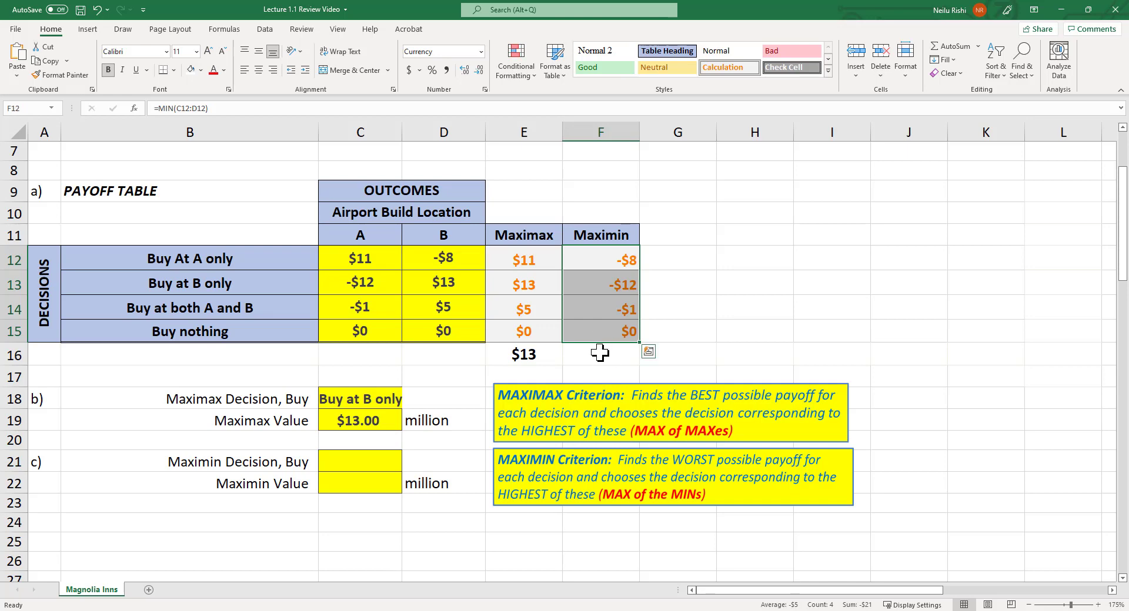
click(599, 353)
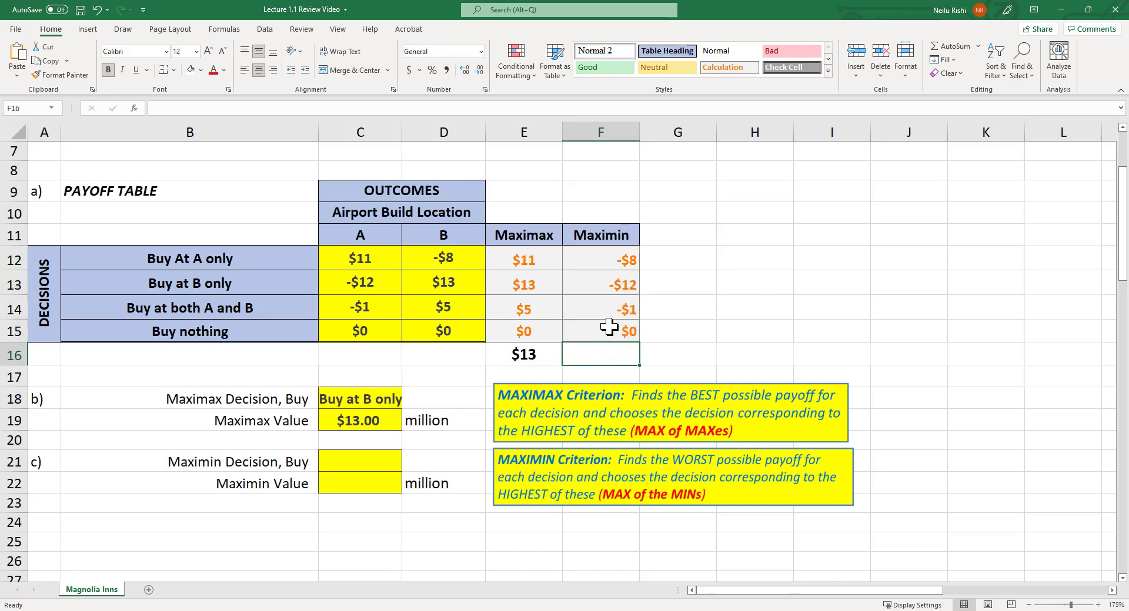
text(=max()
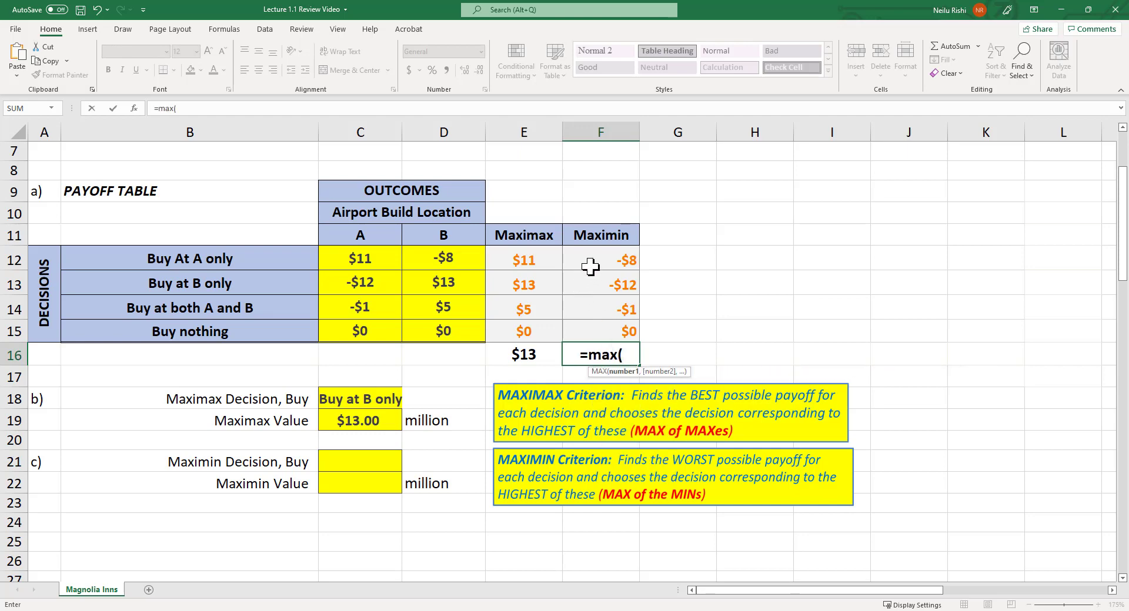
drag(587, 262, 588, 330)
key(Return)
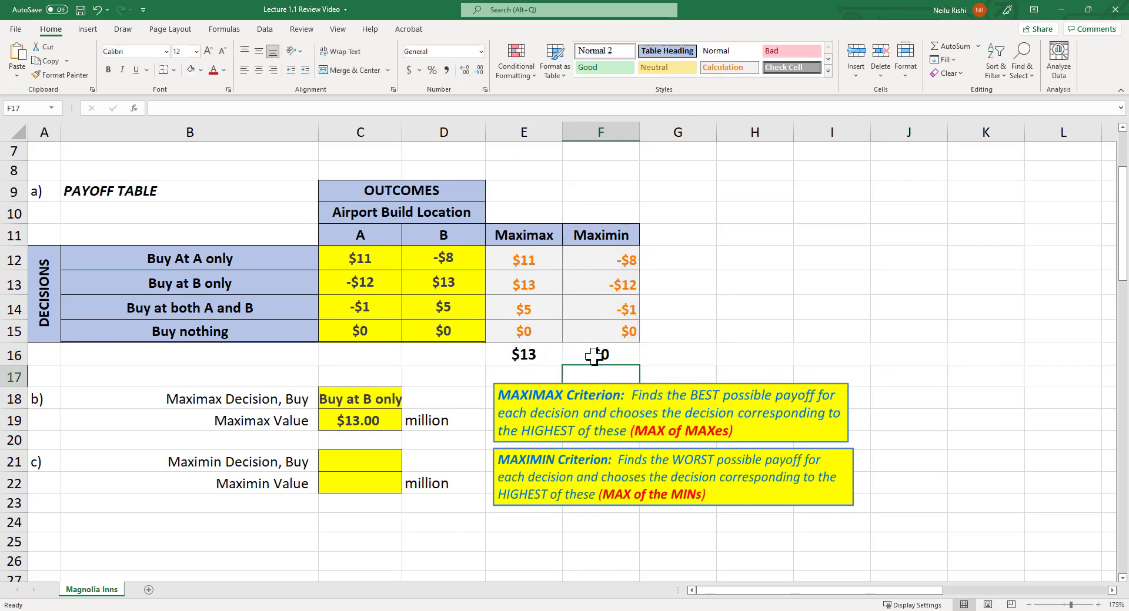
click(597, 355)
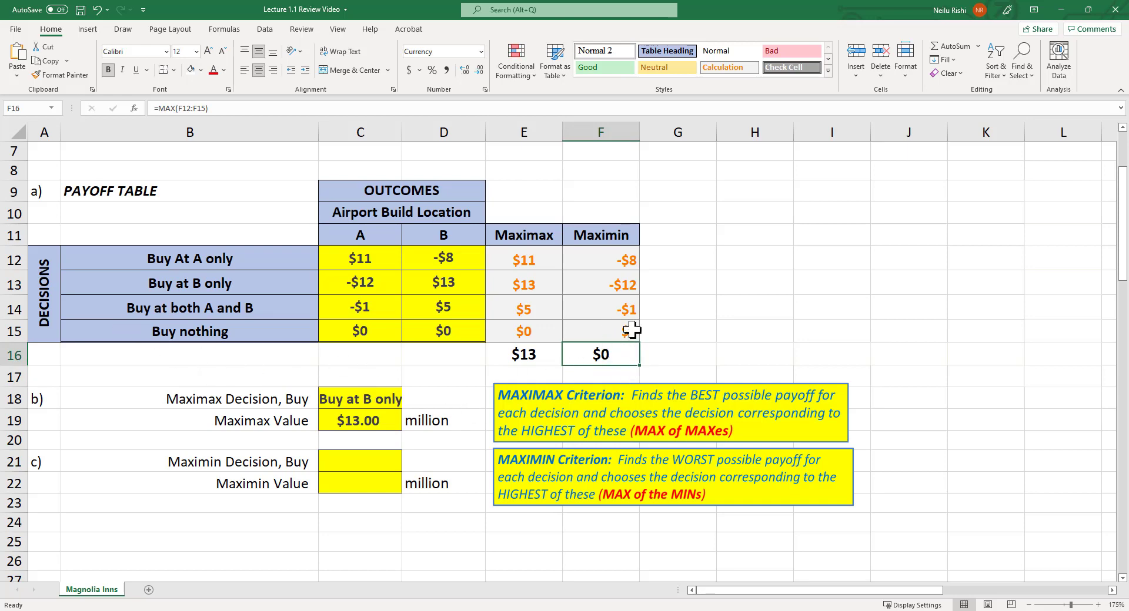
Identify the row with the highest Maximin payoff and set the Maximin decision in C21 to =B15
drag(592, 331, 265, 327)
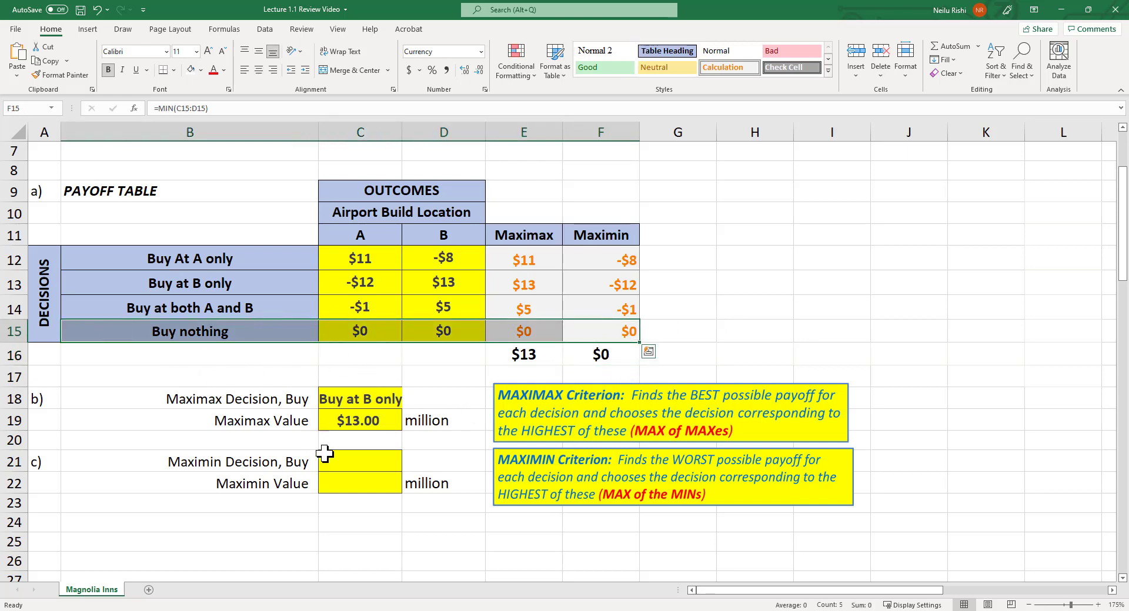
click(341, 467)
text(=)
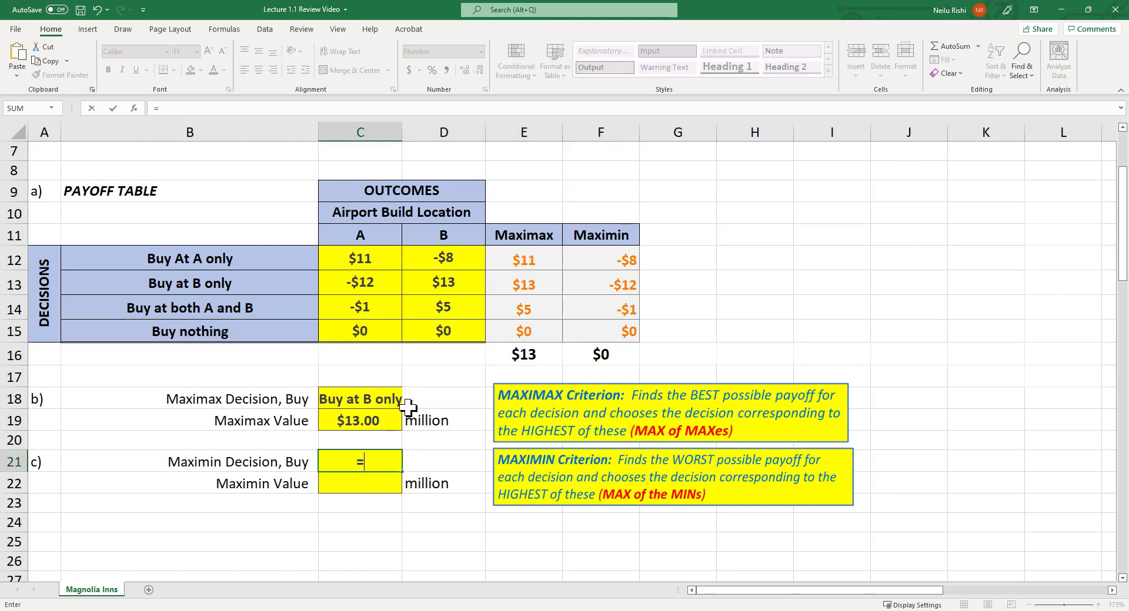
click(264, 338)
key(Return)
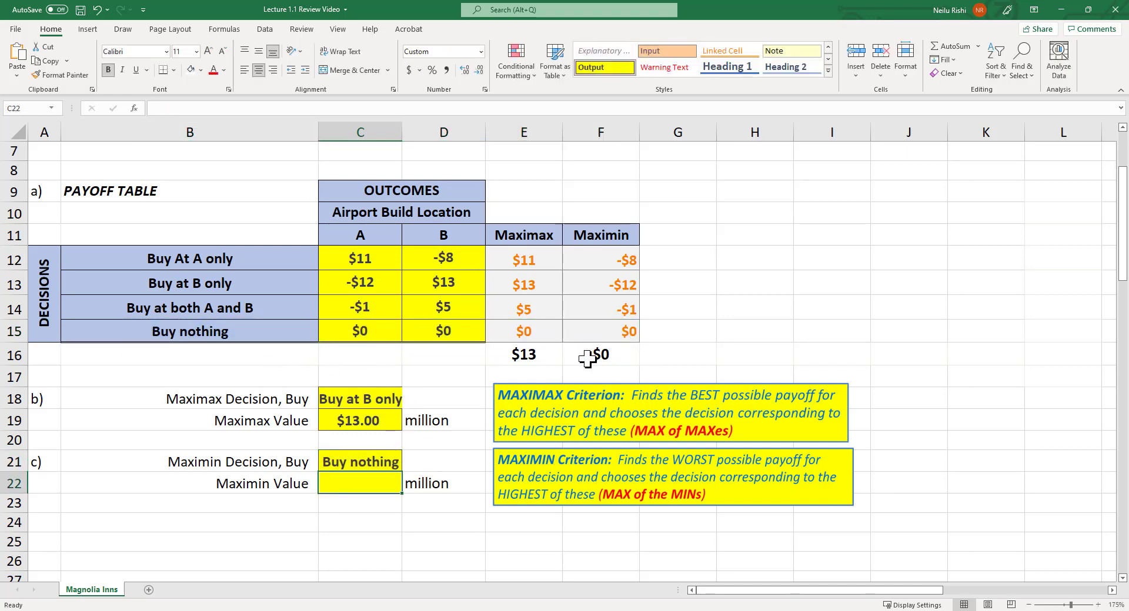
Set the Maximin value in C22 to =F16
text(=)
click(593, 358)
key(Return)
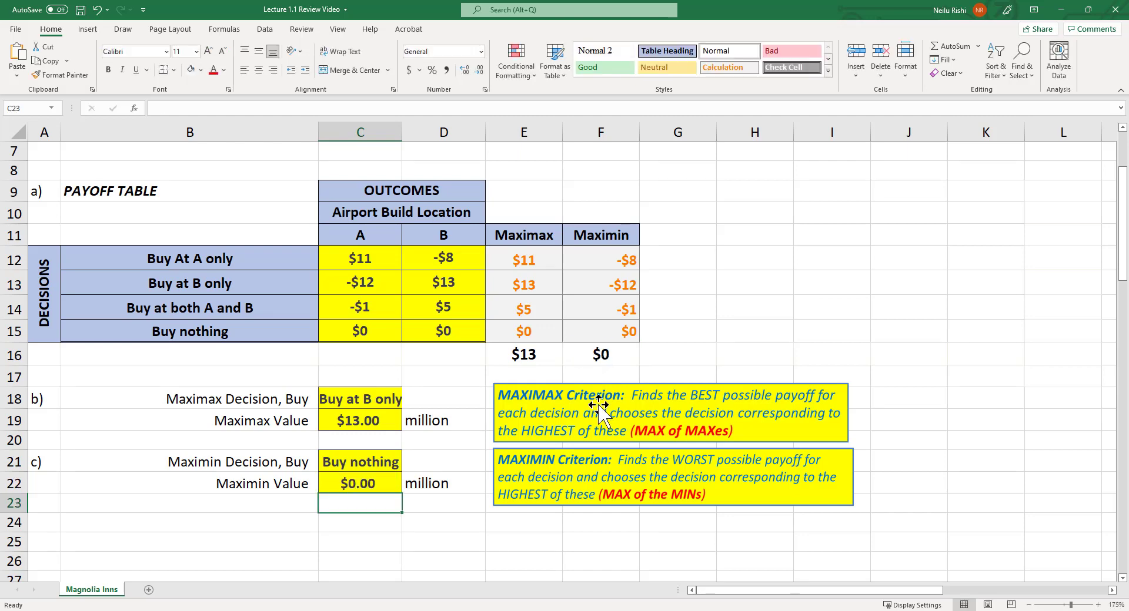
click(440, 507)
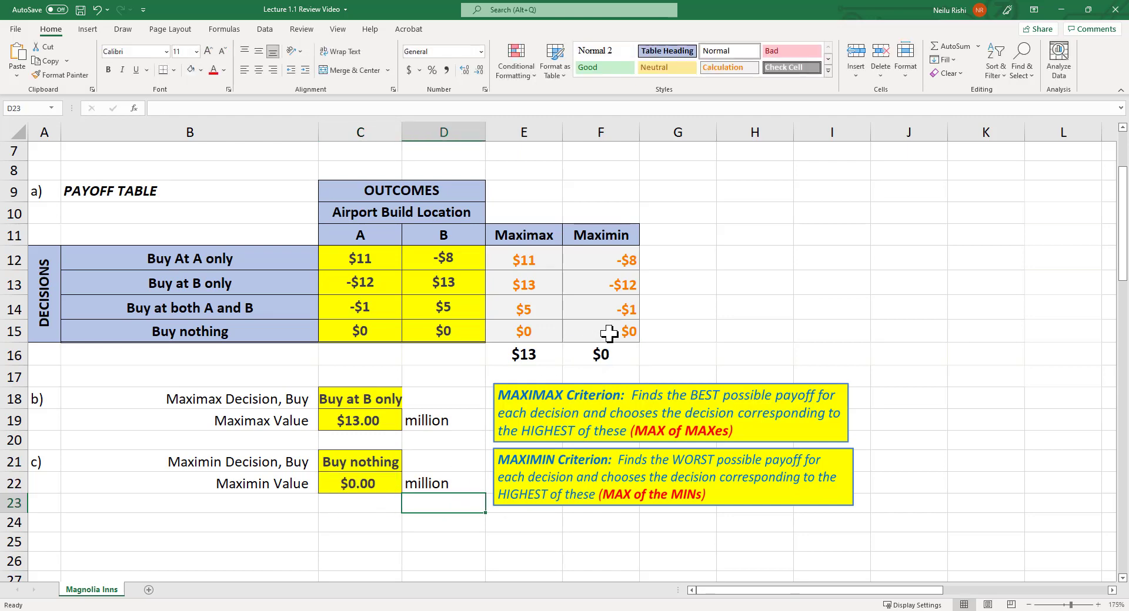
Center the Maximin payoffs in F12:F15 horizontally
drag(607, 340, 594, 254)
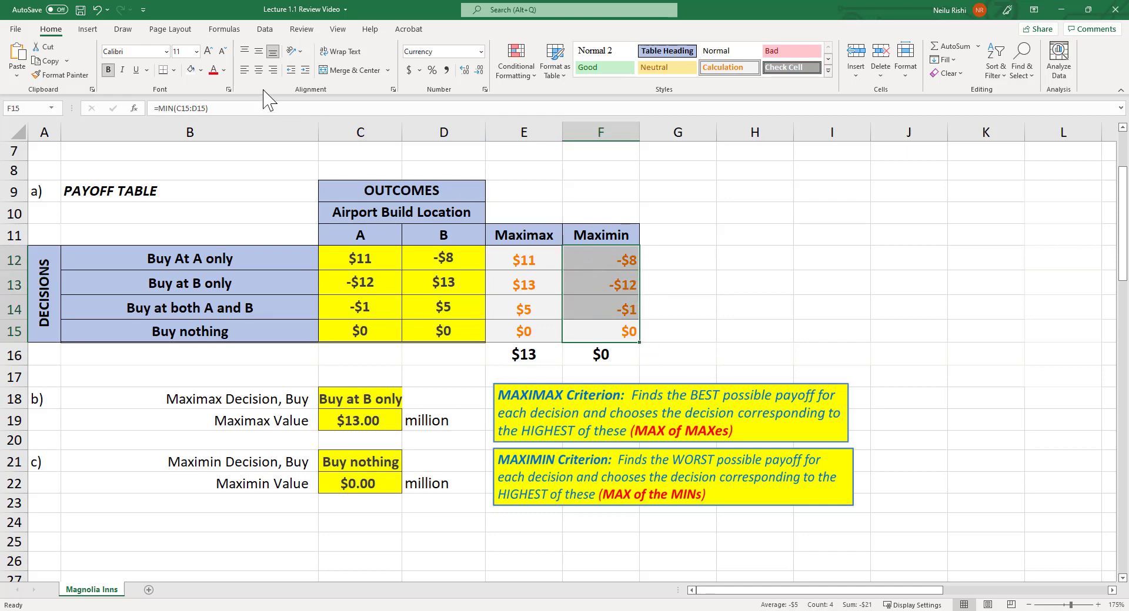
click(245, 70)
click(258, 70)
click(721, 298)
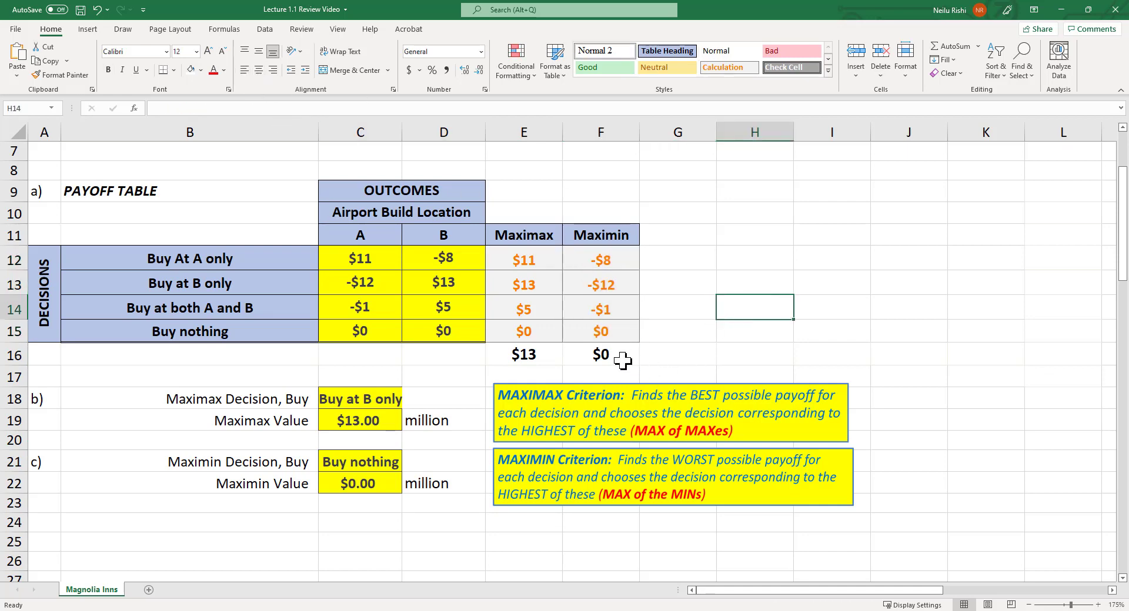